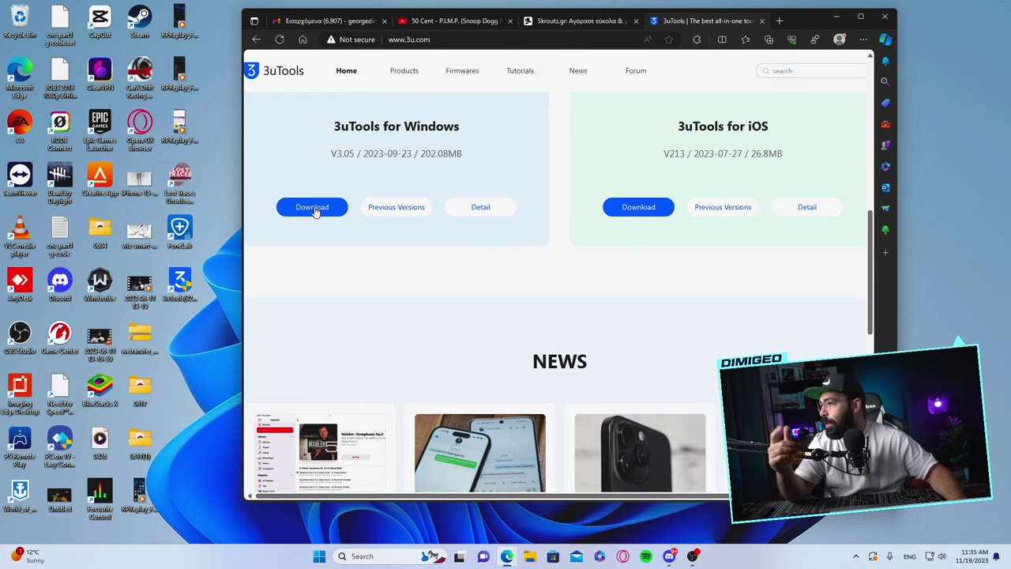
# - Start the download of 3uTools for Windows and dismiss the download prompt
pyautogui.click(310, 206)
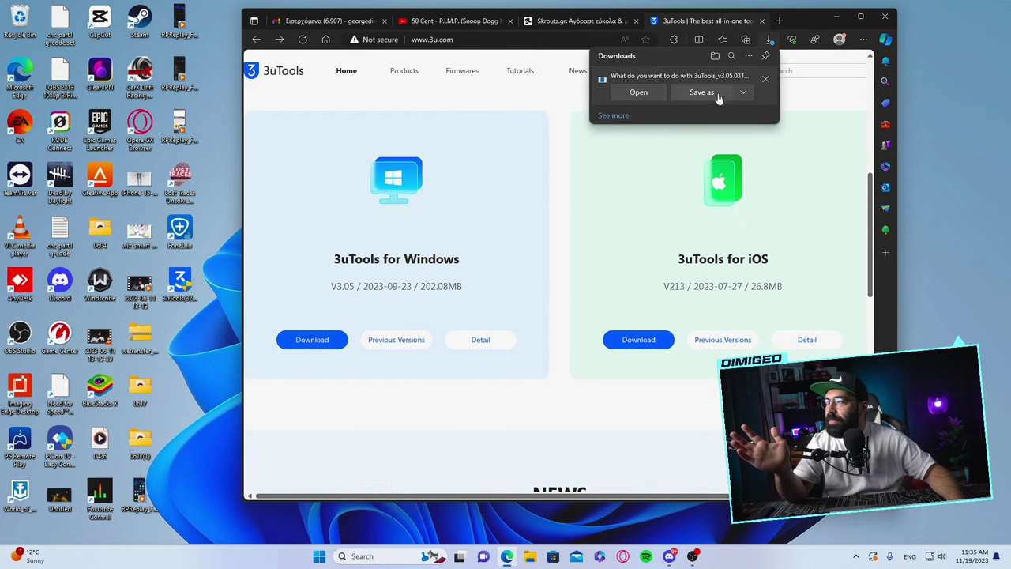
pyautogui.click(766, 80)
# - Return to the desktop, launch the installed 3uTools and acknowledge the device connection reminder
pyautogui.press('super+d')
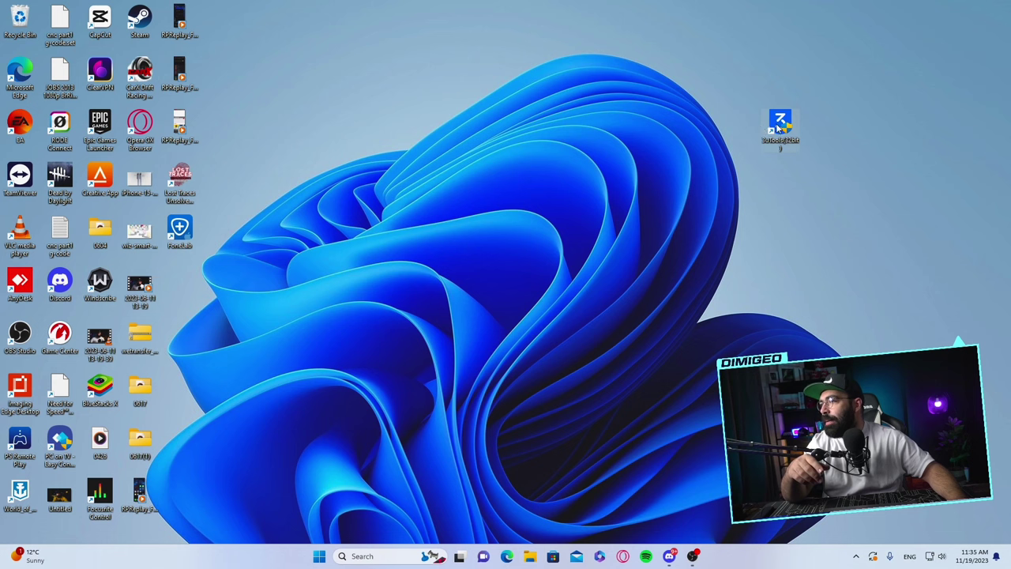
pyautogui.click(666, 175)
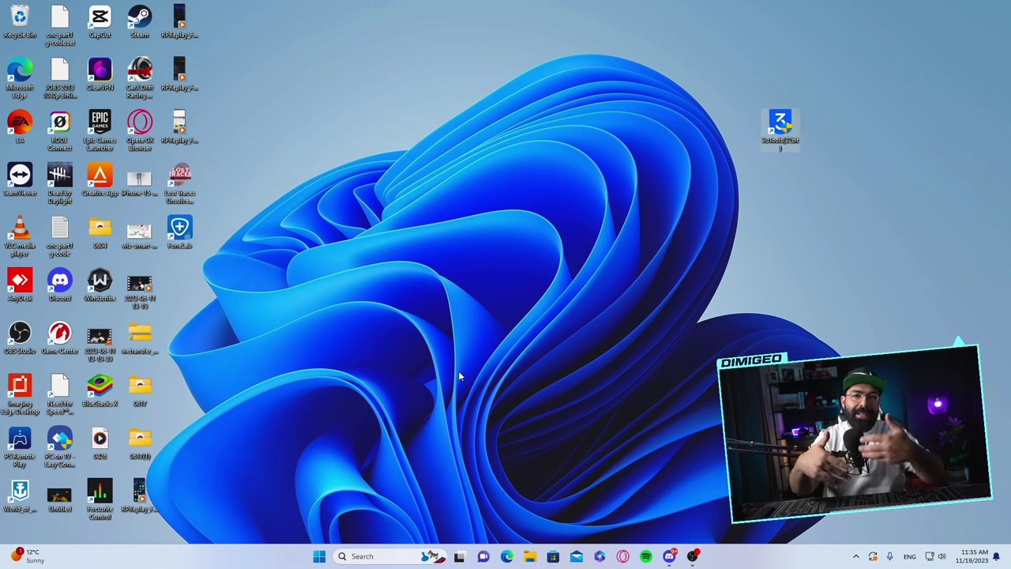
pyautogui.press('Return')
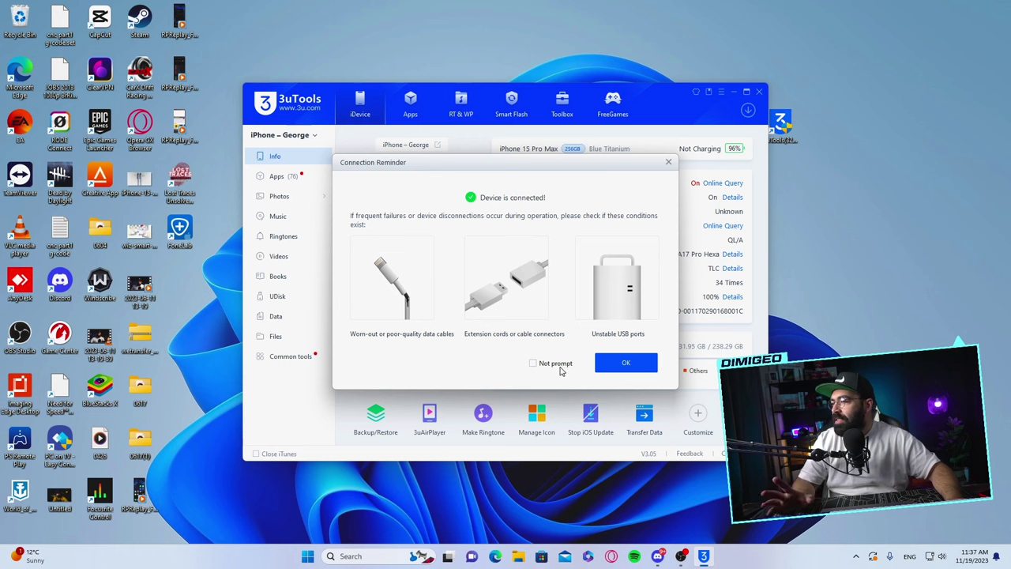
pyautogui.click(635, 365)
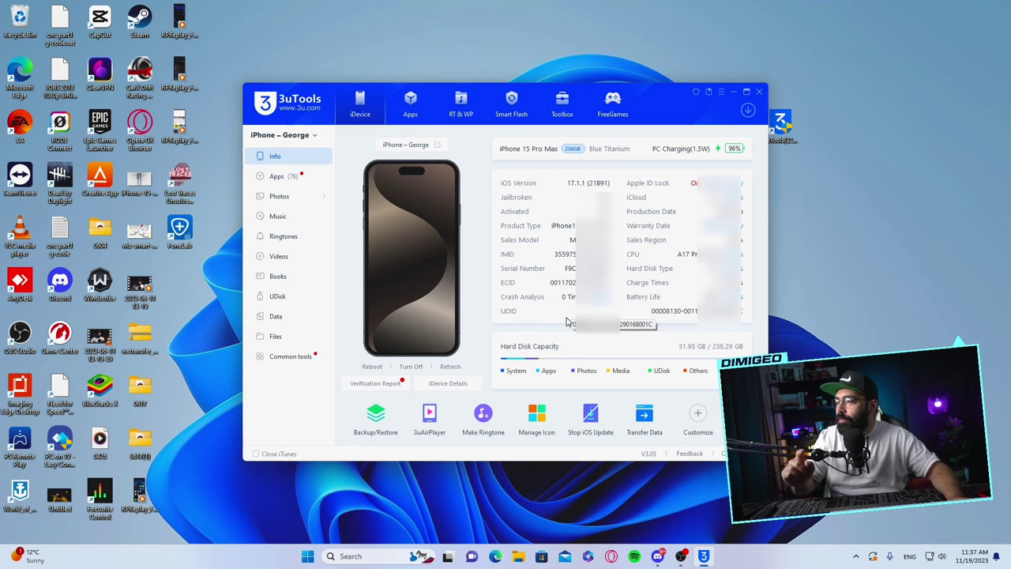
# - Examine the iPhone's crash analysis file list and close it
pyautogui.click(568, 297)
pyautogui.scroll(3, 506, 365)
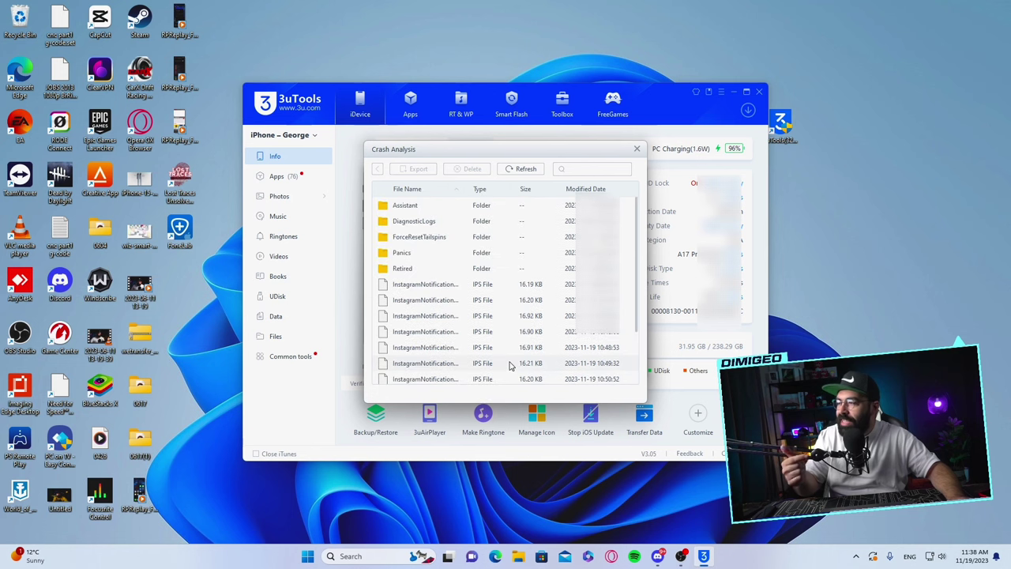
pyautogui.click(637, 150)
pyautogui.click(637, 170)
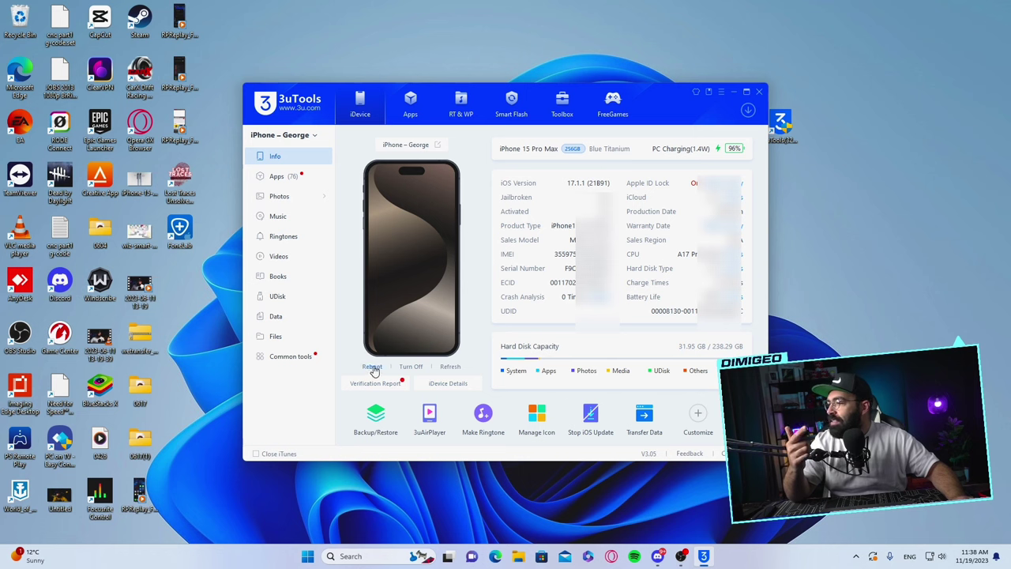
# - Review the full iDevice details of the connected iPhone and close the report
pyautogui.click(444, 388)
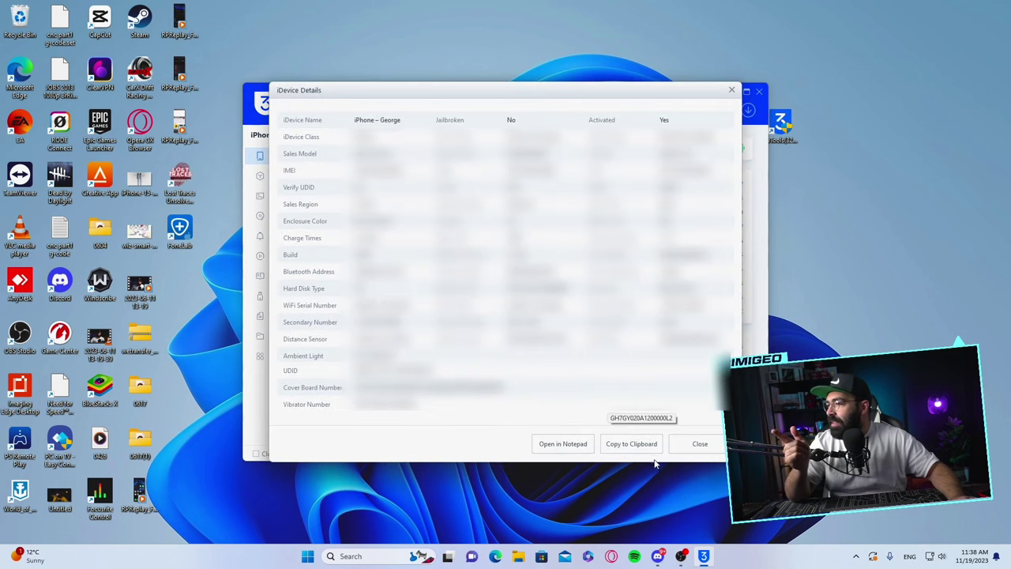
pyautogui.click(696, 445)
pyautogui.click(454, 387)
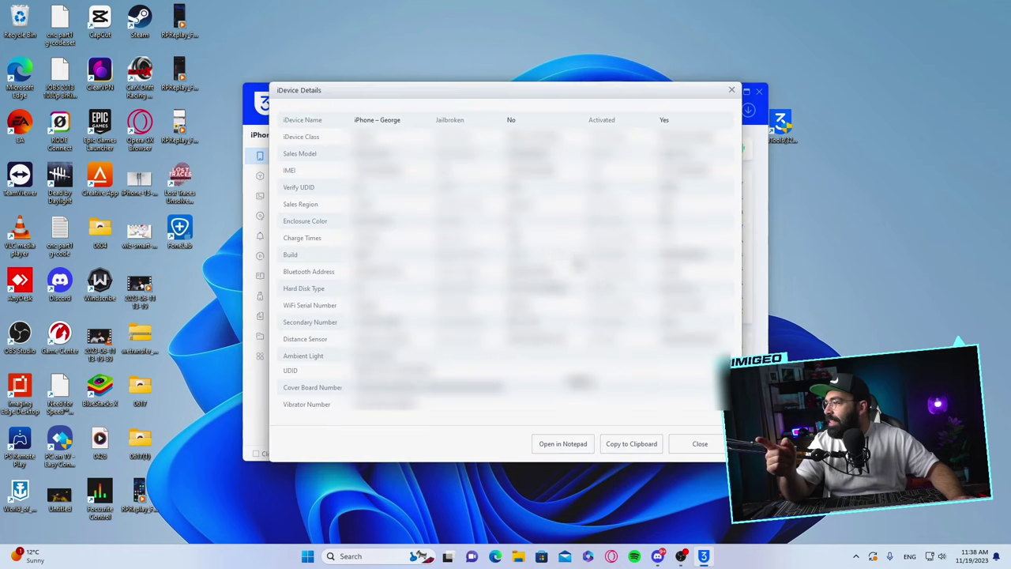
pyautogui.click(695, 447)
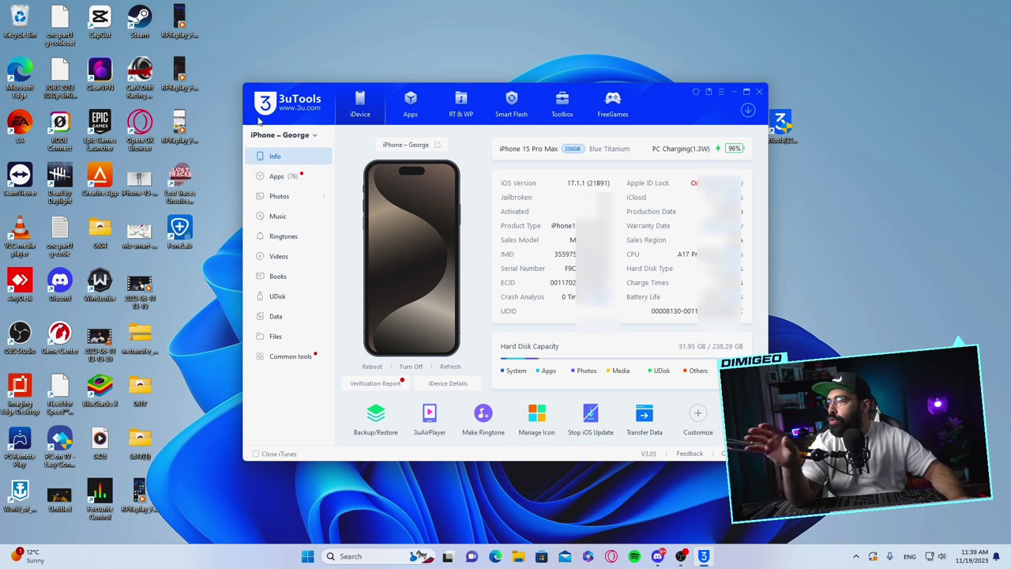
# - Look through the apps installed on the iPhone with their versions and sizes
pyautogui.click(285, 182)
pyautogui.scroll(-20, 568, 314)
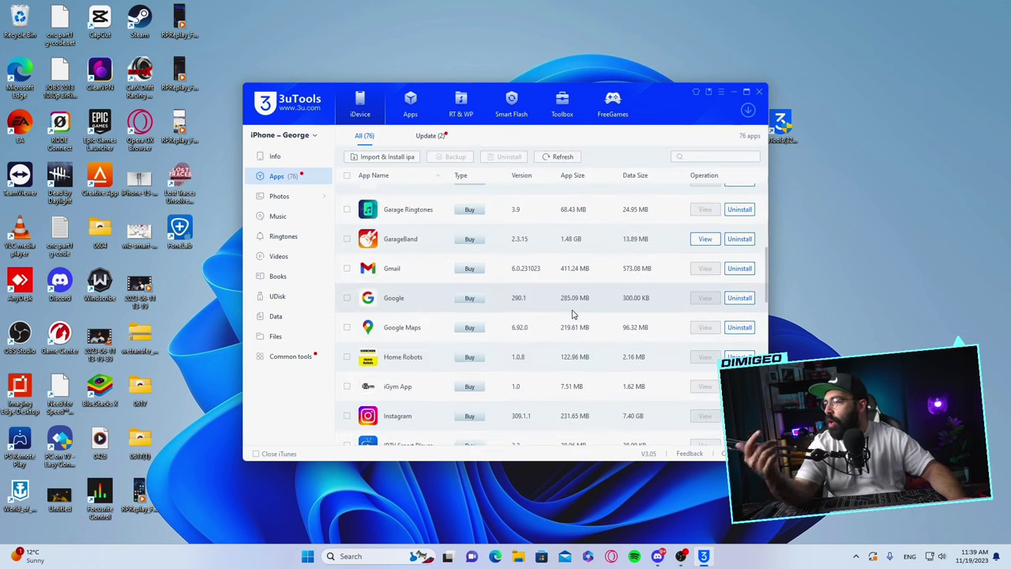
pyautogui.scroll(20, 569, 315)
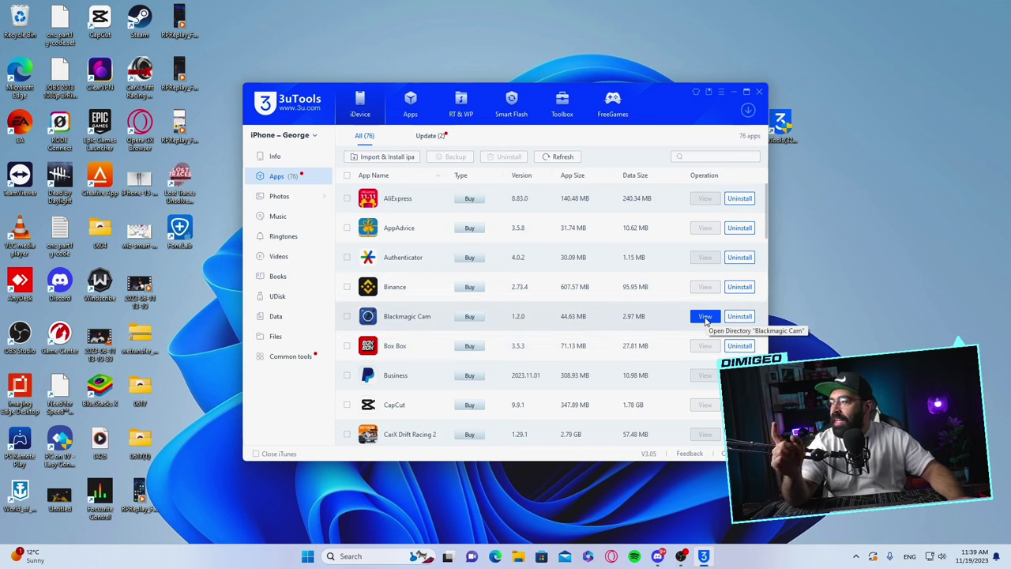
# - Inspect the F1 TV app's file directory, close it, and look over the remaining installed apps
pyautogui.scroll(-3, 707, 426)
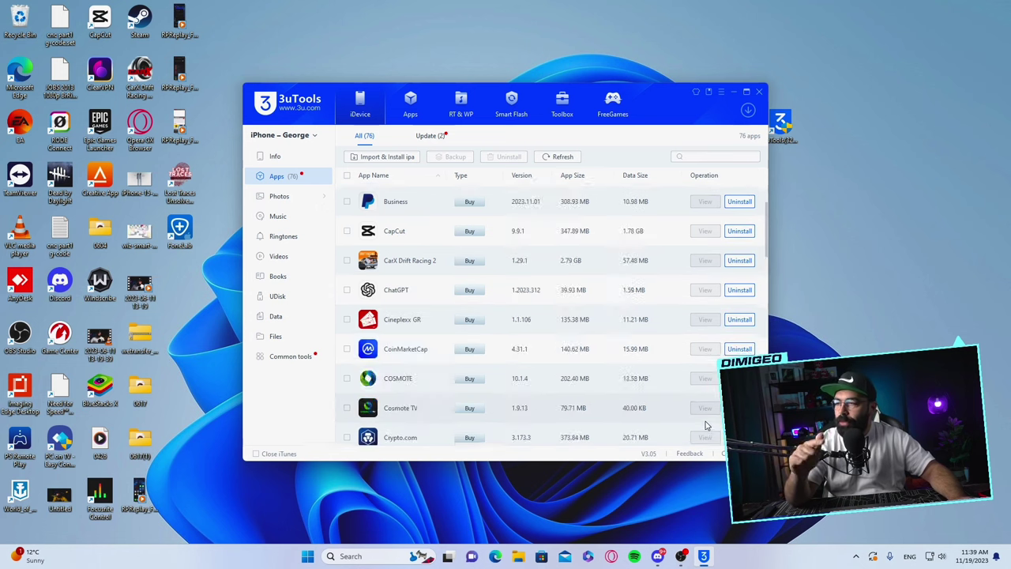
pyautogui.scroll(-9, 706, 419)
pyautogui.scroll(5, 705, 417)
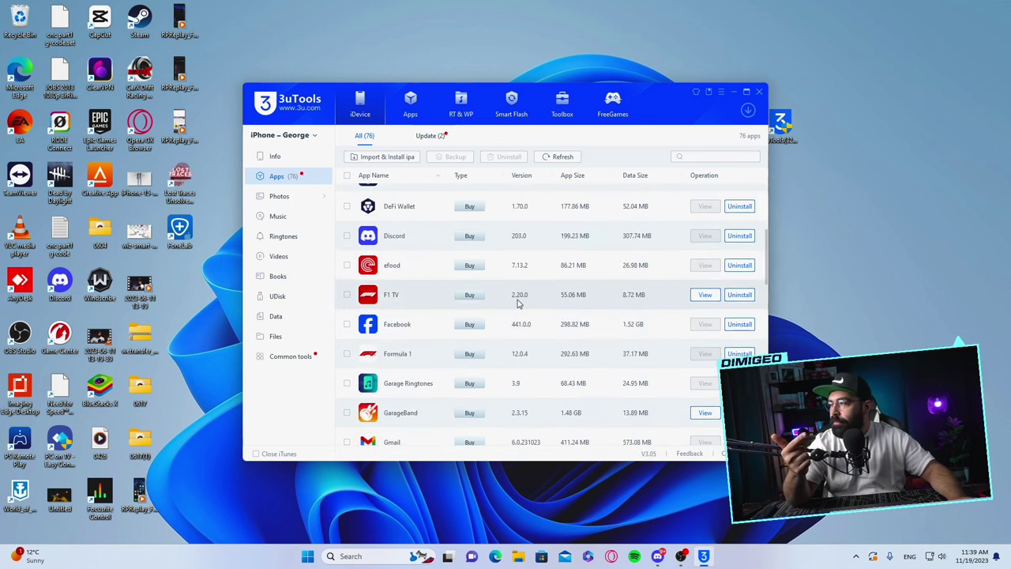
pyautogui.click(705, 295)
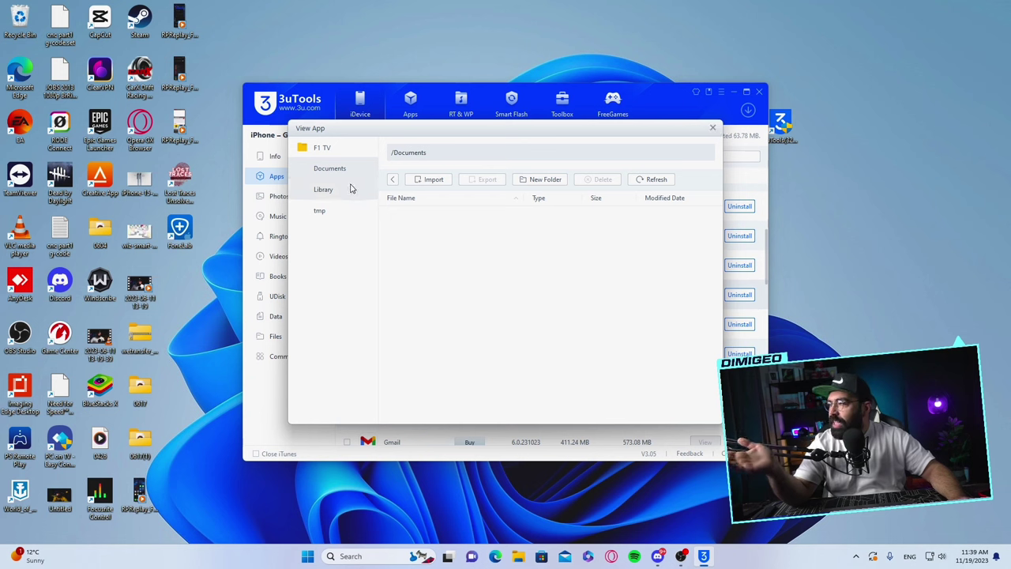
pyautogui.click(332, 215)
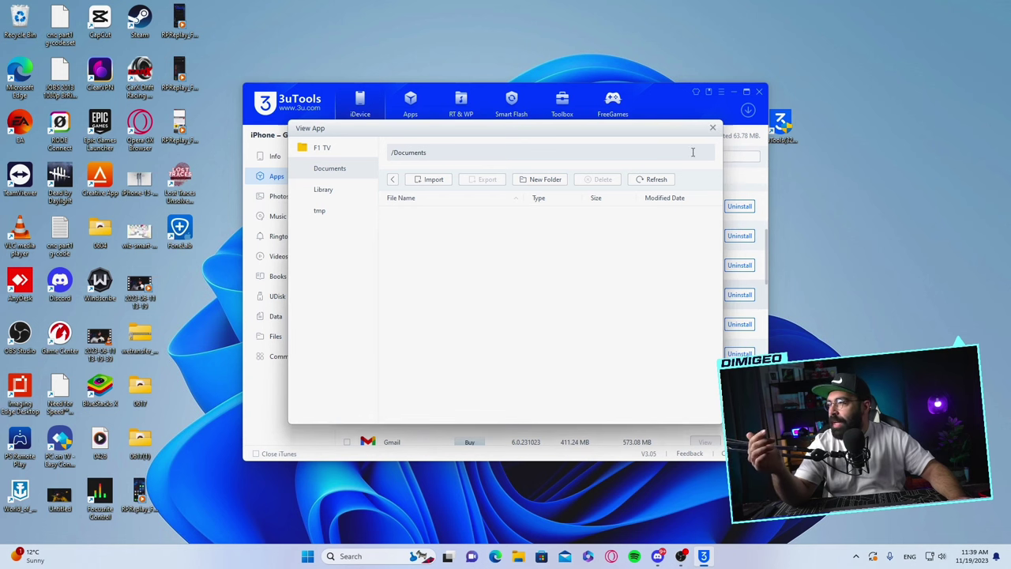
pyautogui.click(713, 127)
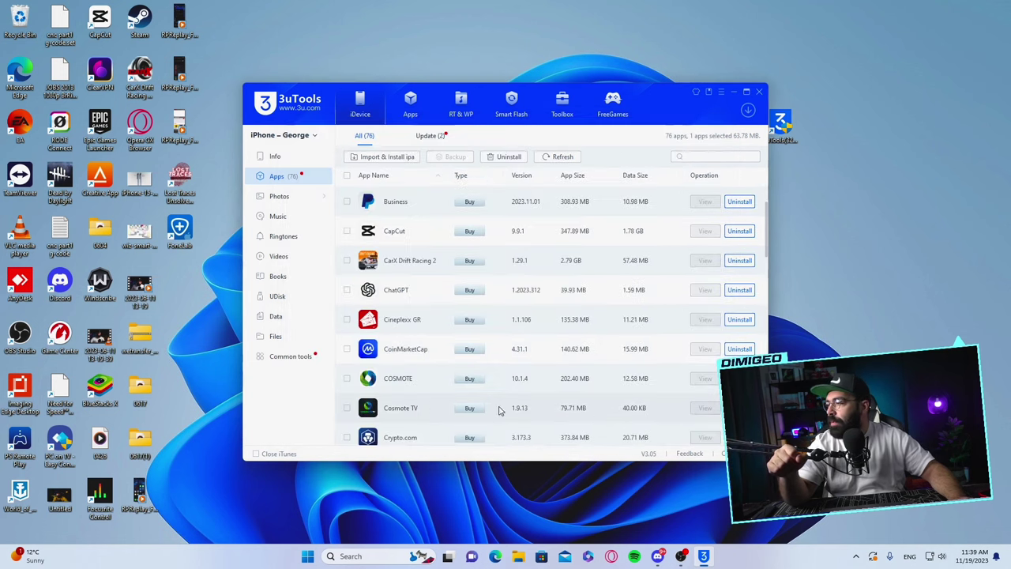
pyautogui.scroll(-12, 688, 403)
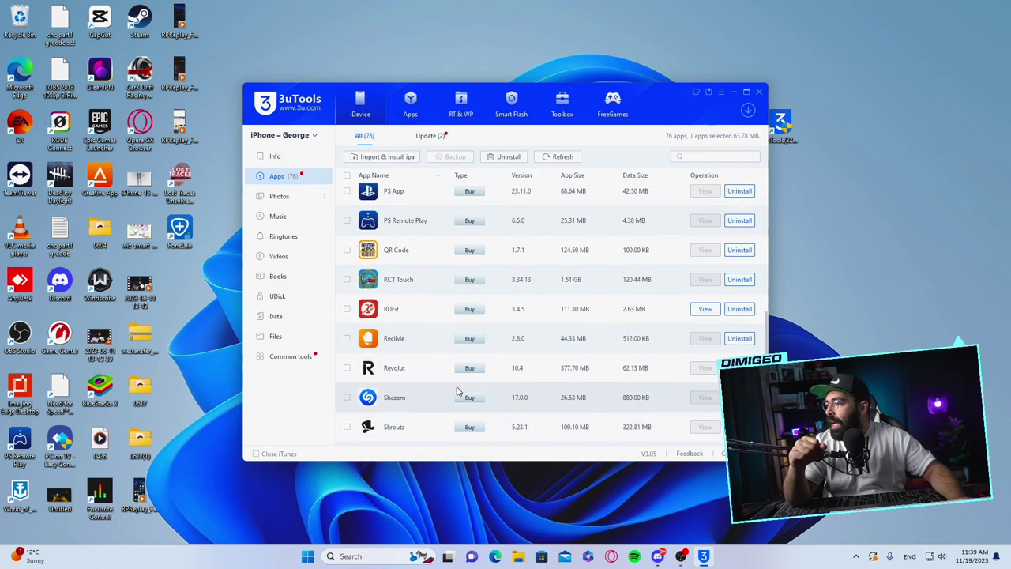
pyautogui.scroll(10, 458, 379)
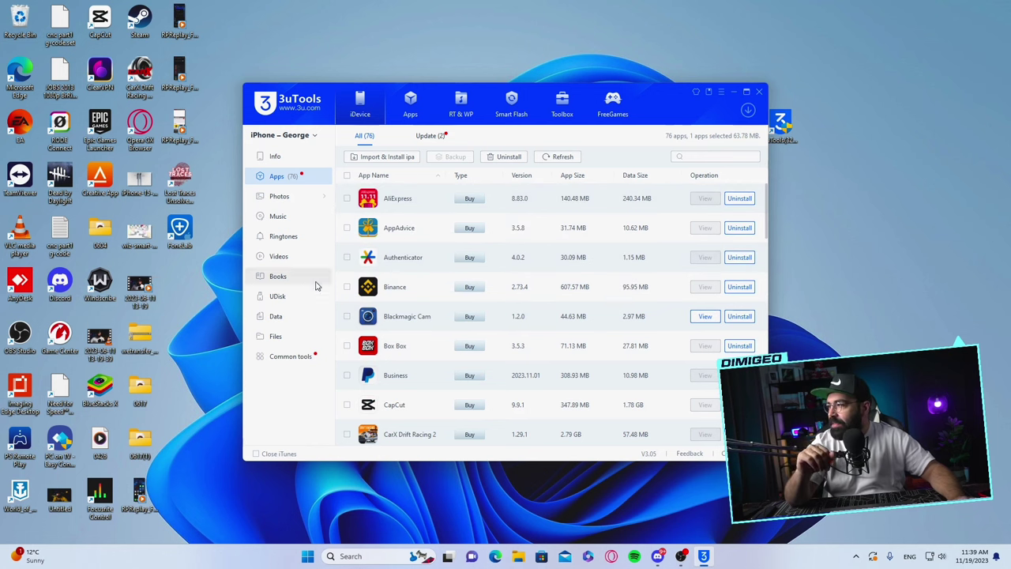
# - Open the Camera Roll album among the iPhone's photos and browse its pictures and videos
pyautogui.click(279, 197)
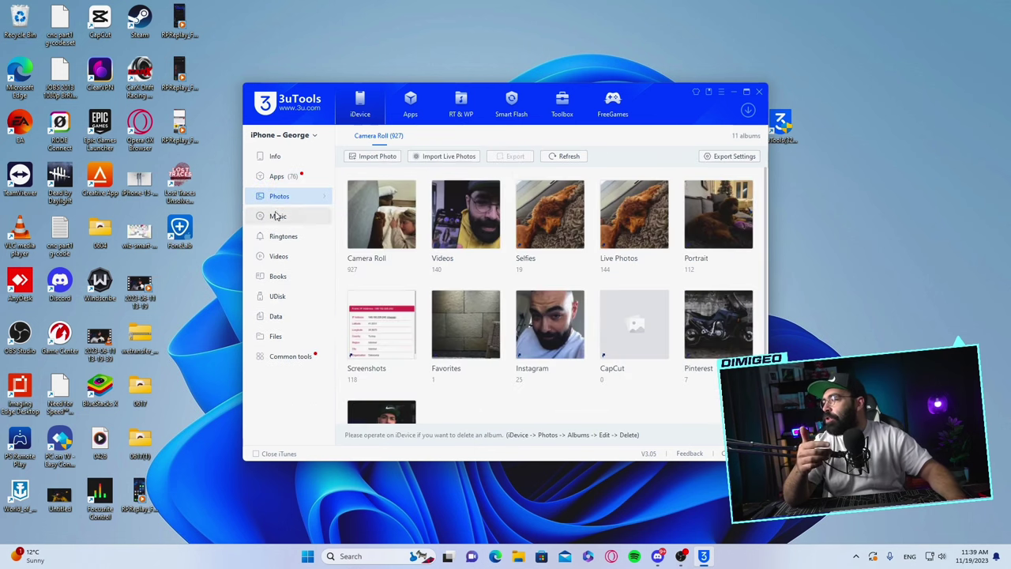
pyautogui.click(388, 235)
pyautogui.scroll(-10, 523, 324)
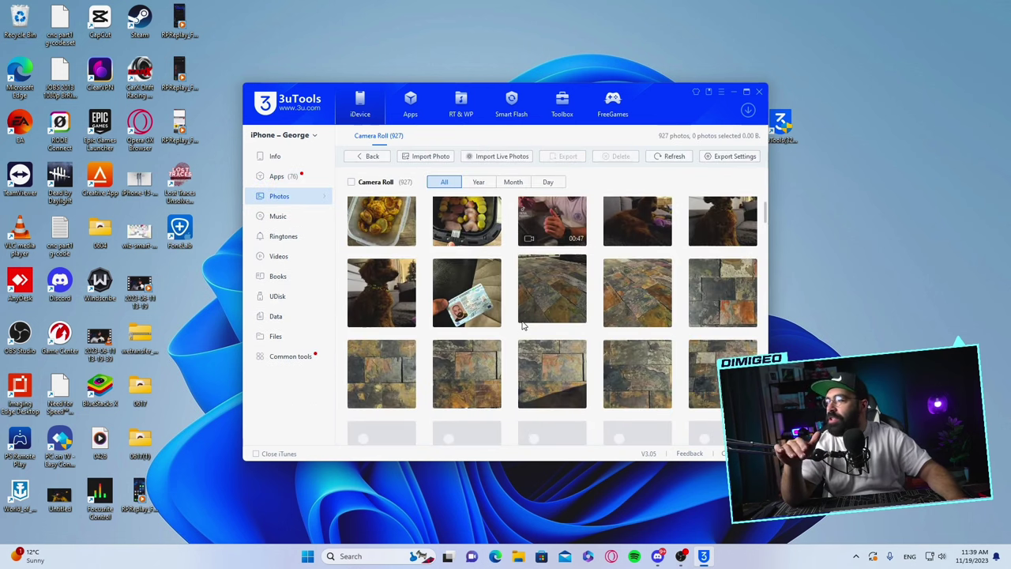
pyautogui.scroll(5, 523, 324)
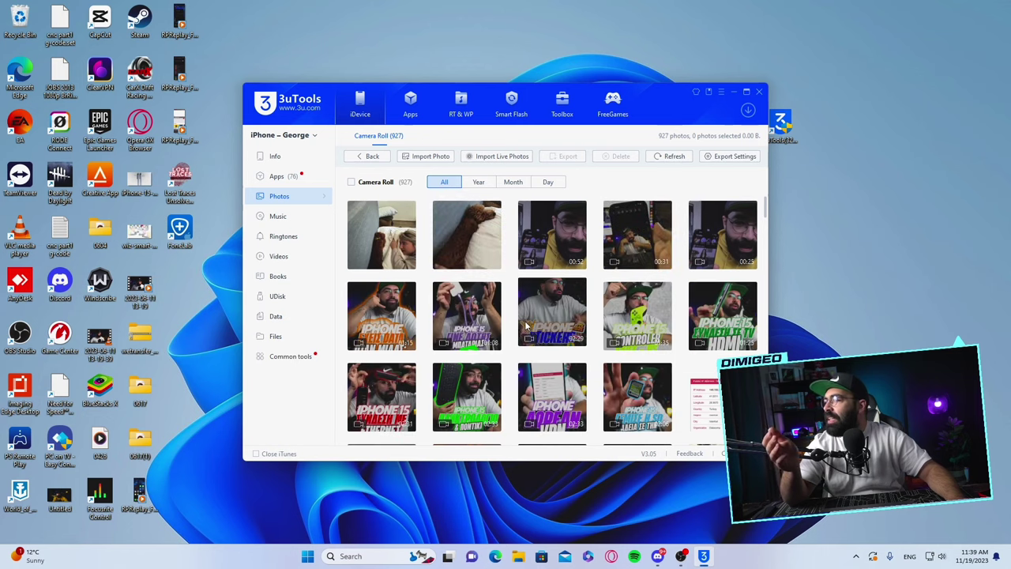
pyautogui.scroll(1, 545, 327)
pyautogui.scroll(-1, 546, 327)
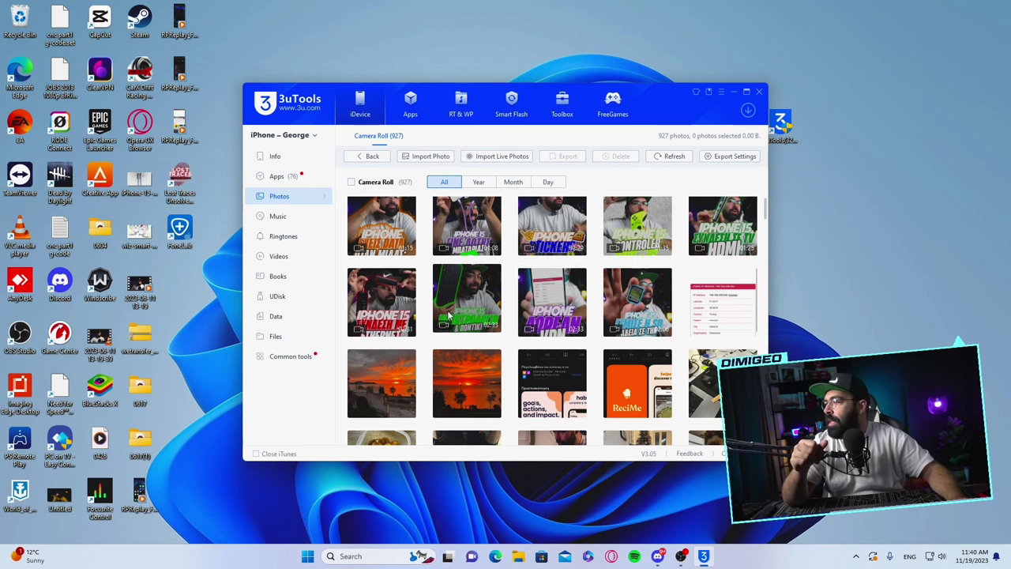
# - Select all photos and videos in the Camera Roll album
pyautogui.click(383, 229)
pyautogui.scroll(1, 411, 240)
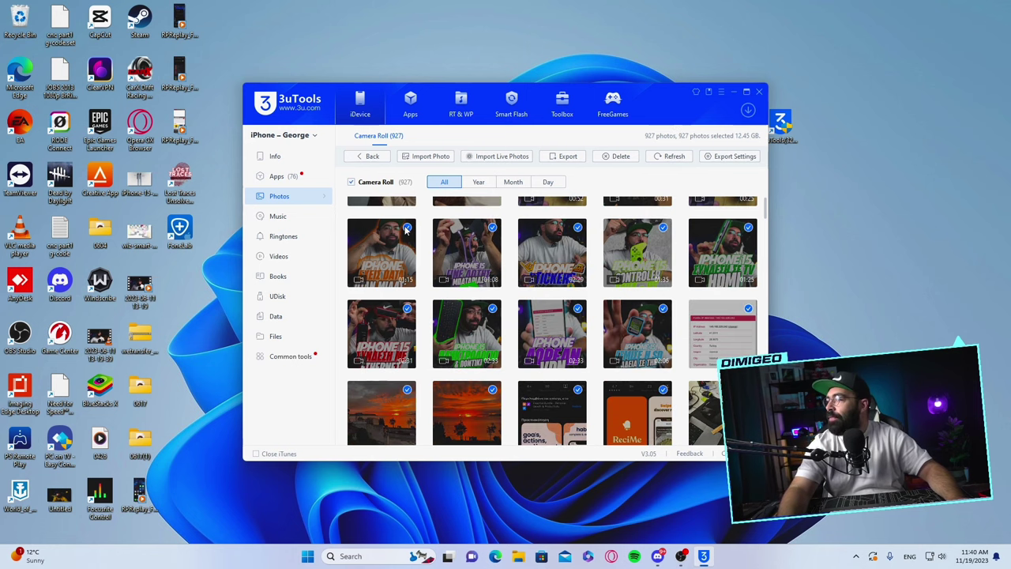
pyautogui.hotkey('ctrl', 'a')
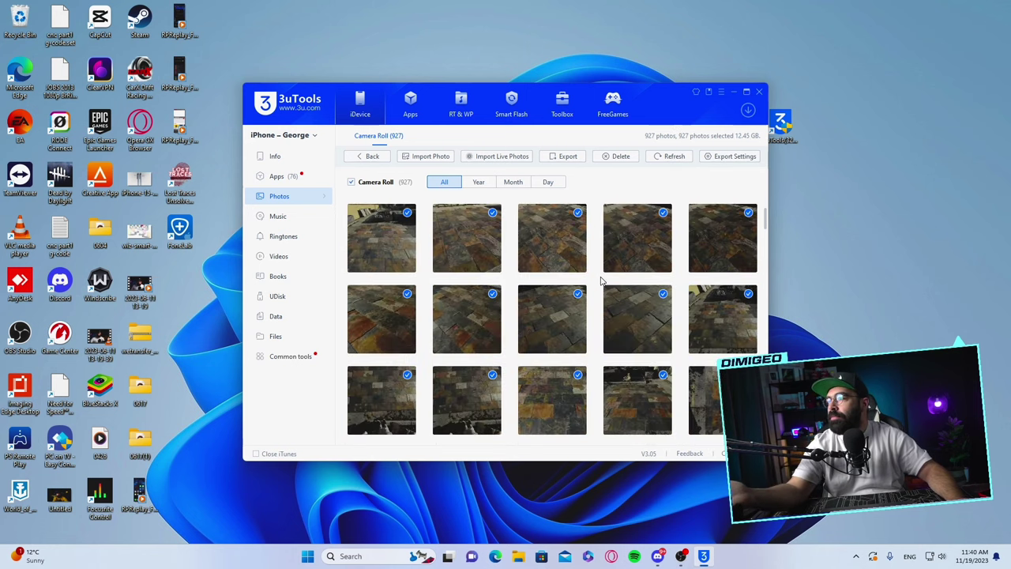
pyautogui.scroll(-1, 602, 281)
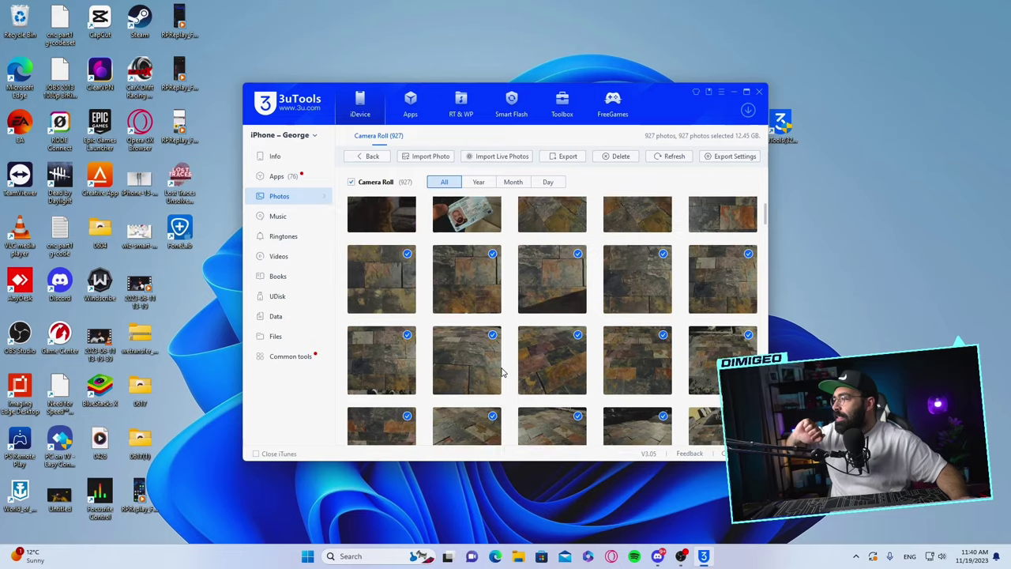
# - Export the selected Camera Roll items to a newly made Desktop folder, entering "iphone backup" as the folder name
pyautogui.scroll(5, 498, 374)
pyautogui.scroll(2, 497, 371)
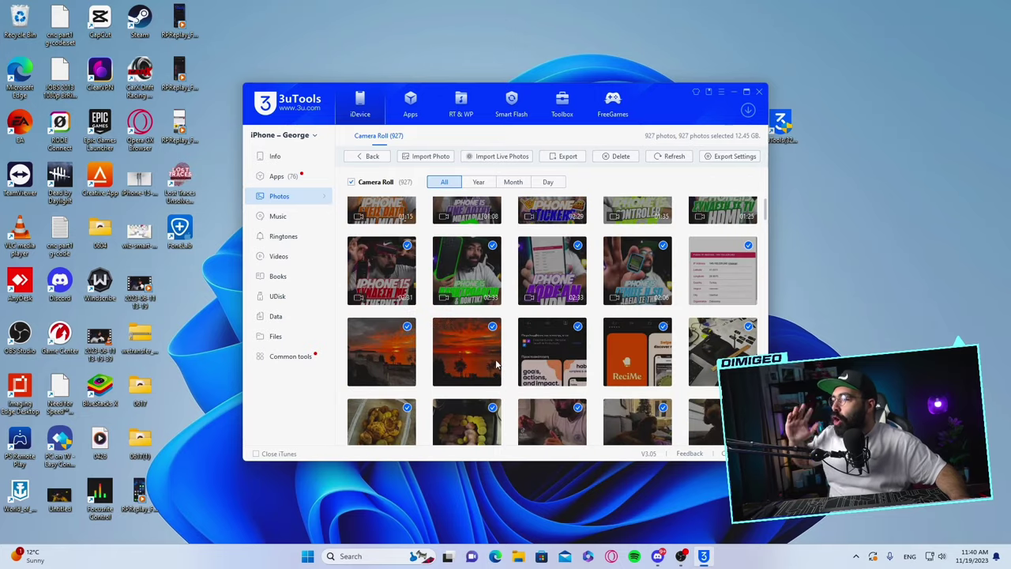
pyautogui.click(565, 157)
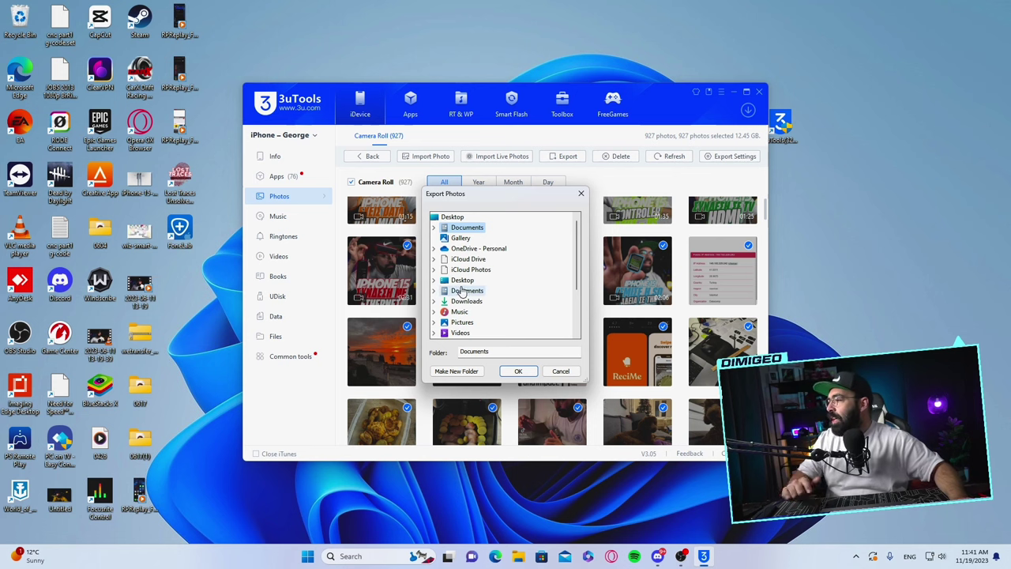
pyautogui.click(463, 280)
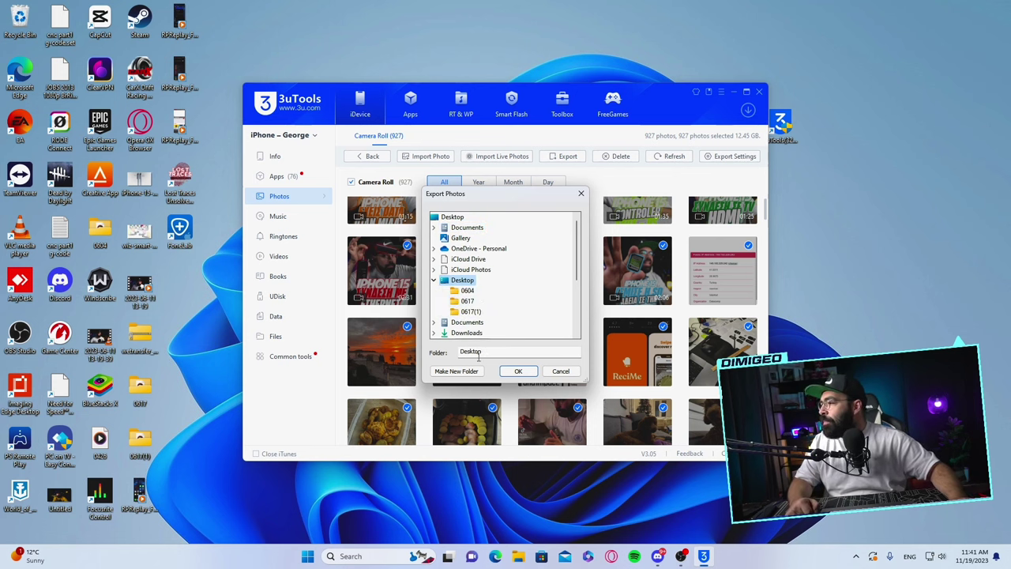
pyautogui.click(454, 372)
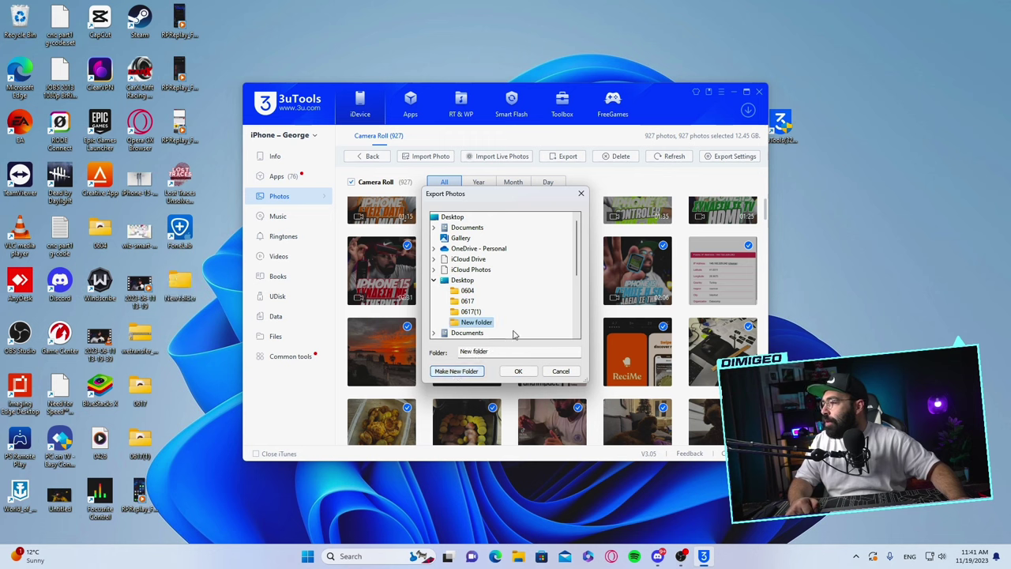
pyautogui.doubleClick(497, 355)
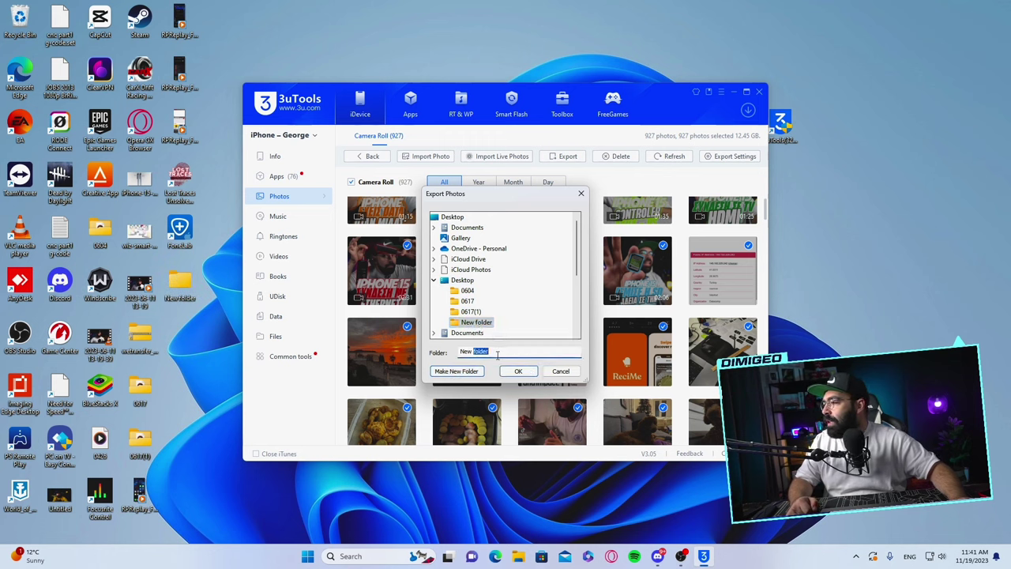
pyautogui.write('iphone backup')
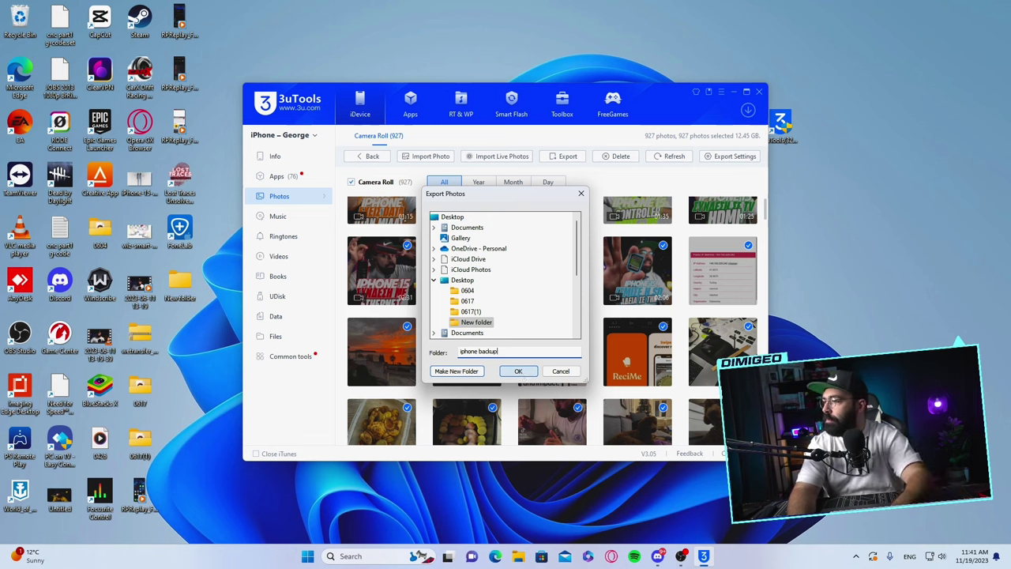
pyautogui.click(519, 372)
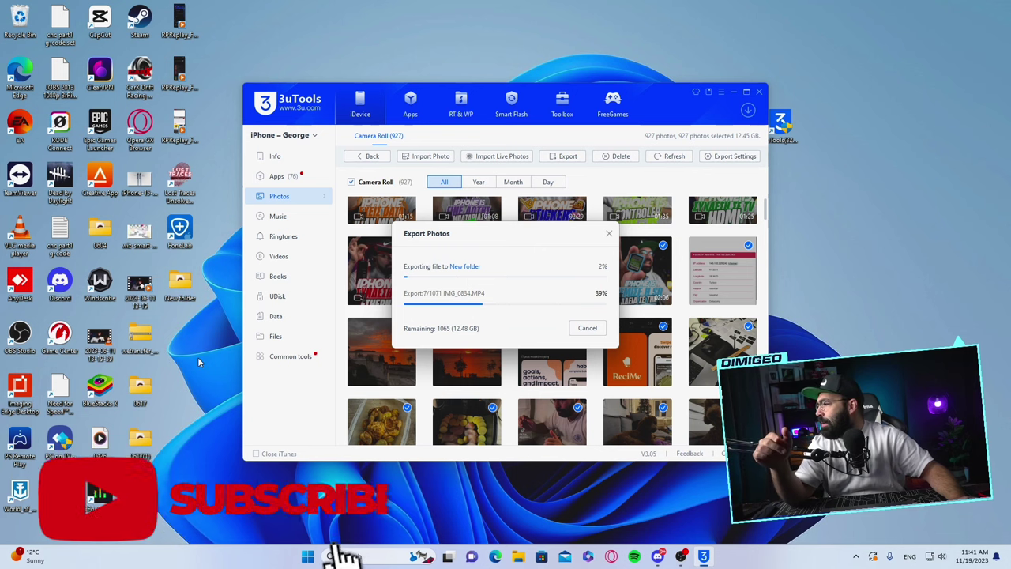
# - Check the exported files in New folder on the desktop and close the folder window
pyautogui.doubleClick(170, 294)
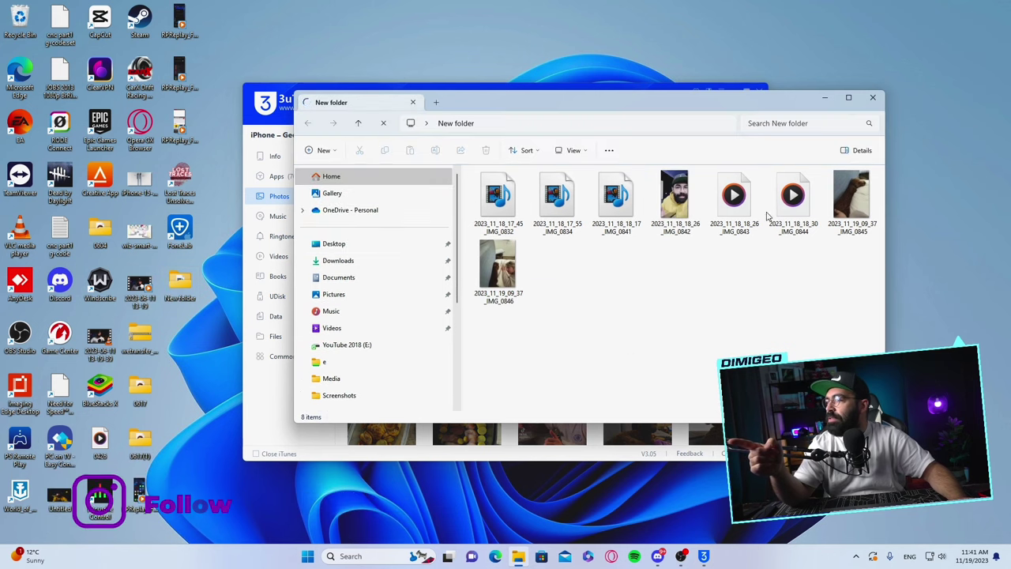
pyautogui.click(873, 97)
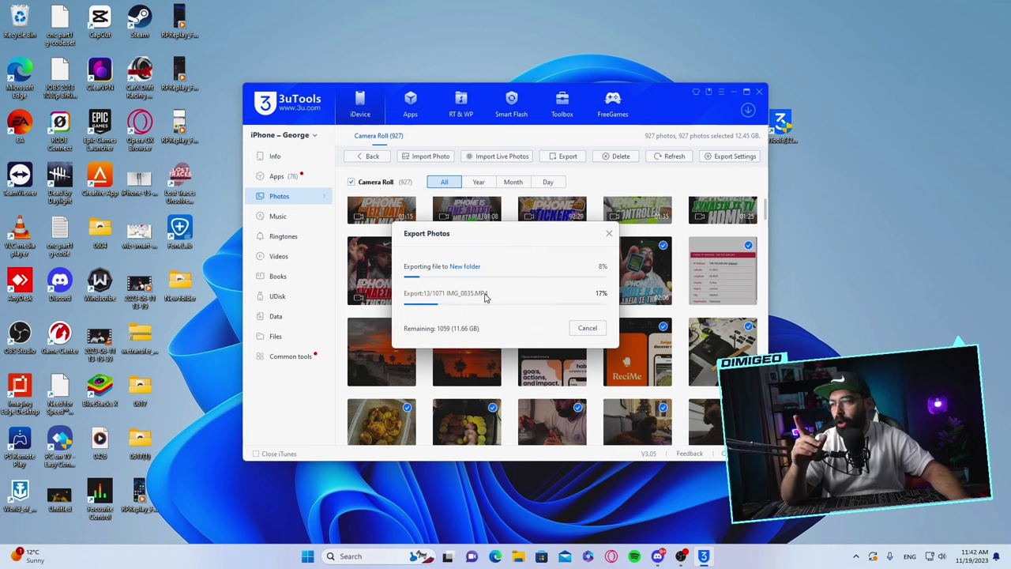
# - Open New folder on the desktop and preview the exported video IMG_0842 and the photo IMG_0825
pyautogui.doubleClick(181, 286)
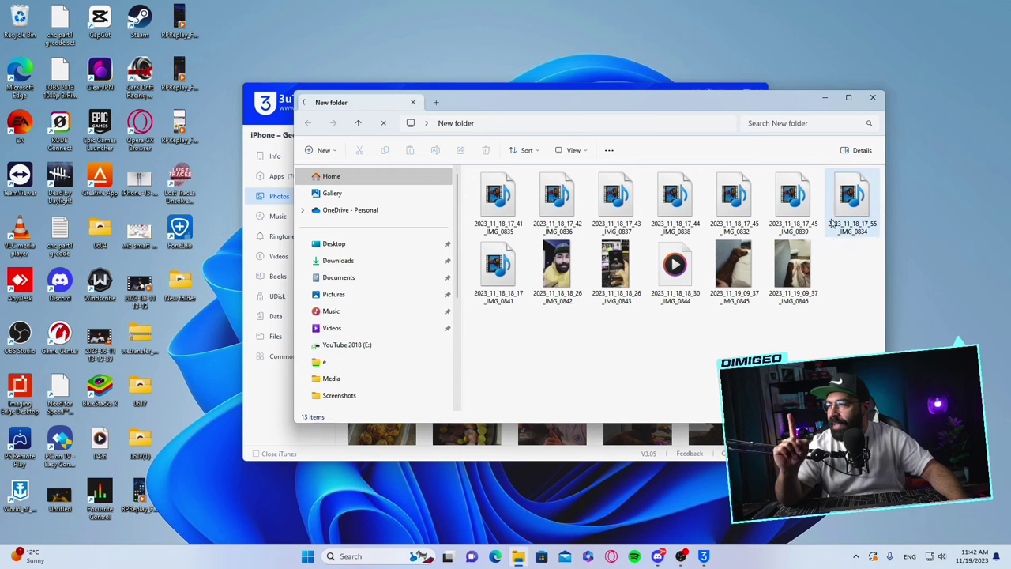
pyautogui.doubleClick(556, 280)
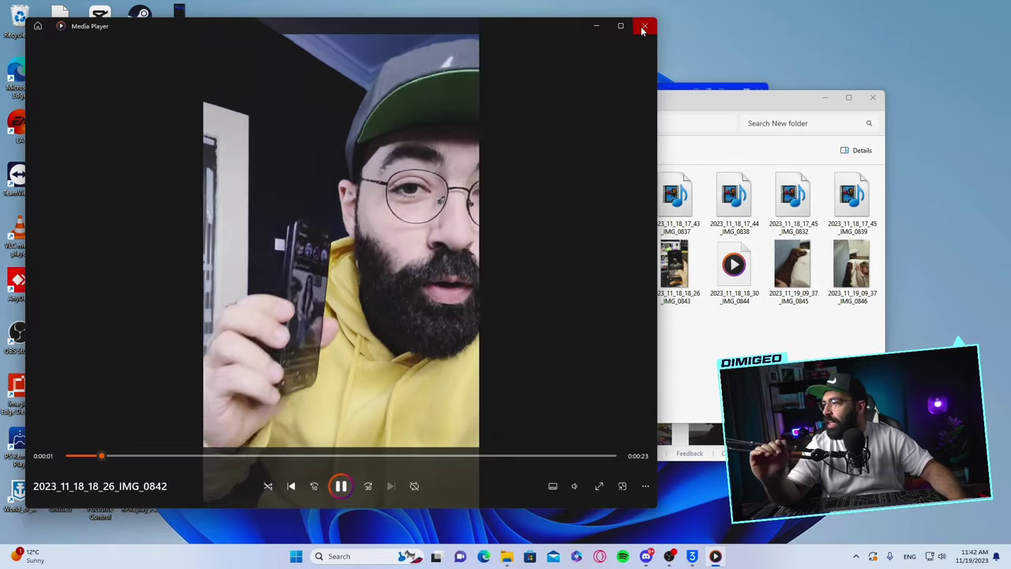
pyautogui.click(644, 28)
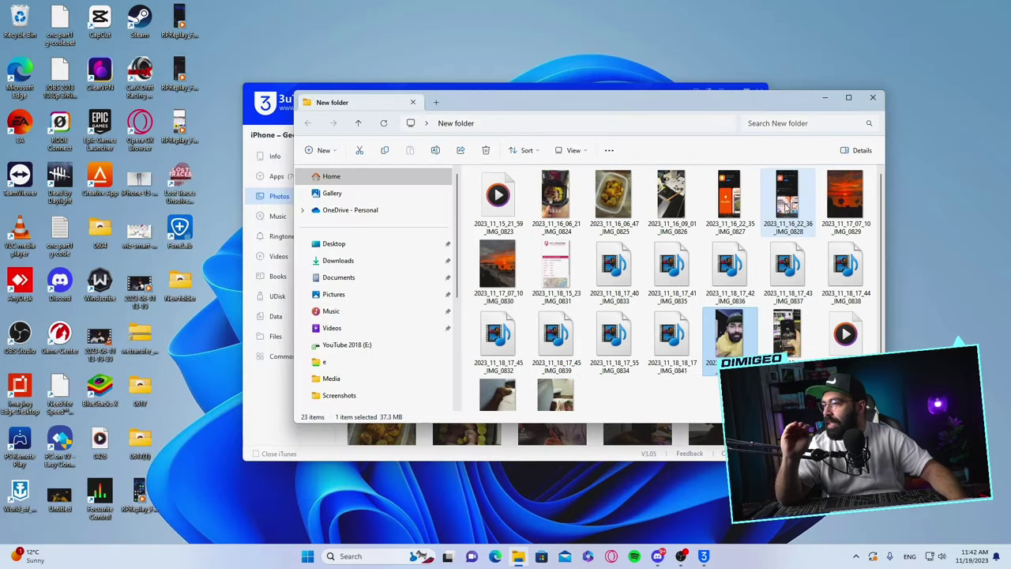
pyautogui.doubleClick(613, 197)
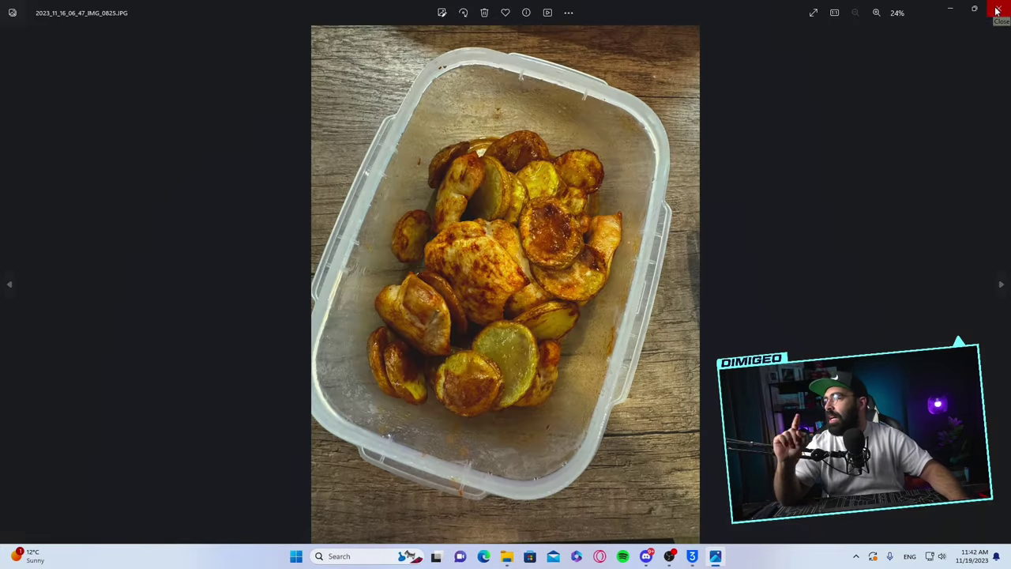
pyautogui.click(997, 11)
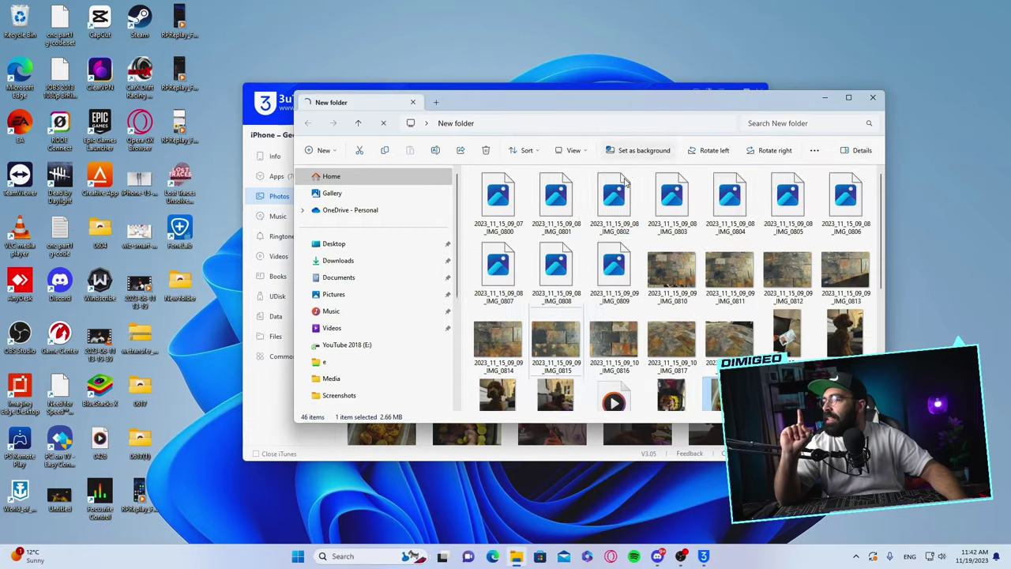
# - Preview the exported photo IMG_0820, browse the remaining exported files and close the folder window
pyautogui.scroll(-2, 854, 251)
pyautogui.click(853, 237)
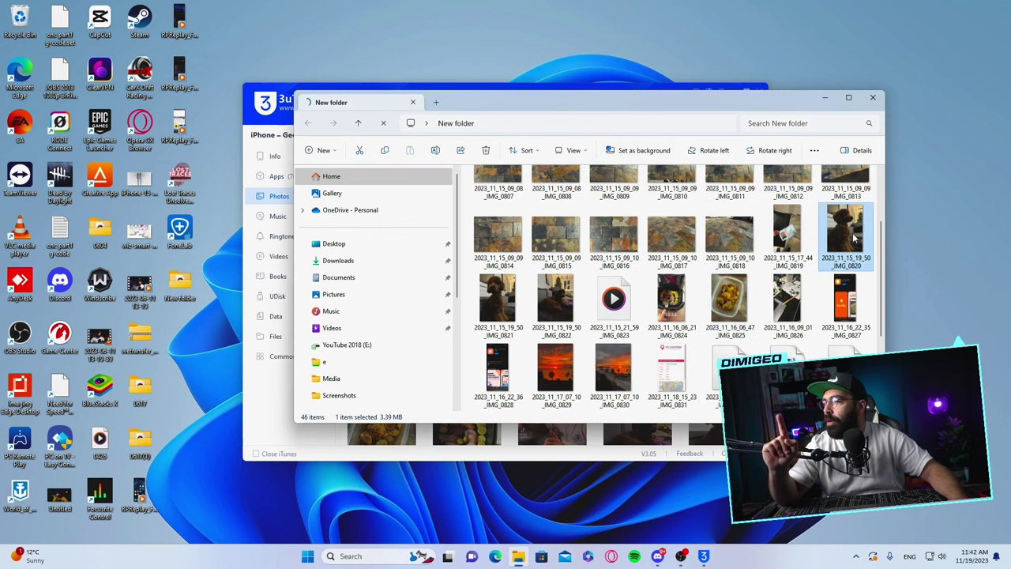
pyautogui.doubleClick(854, 237)
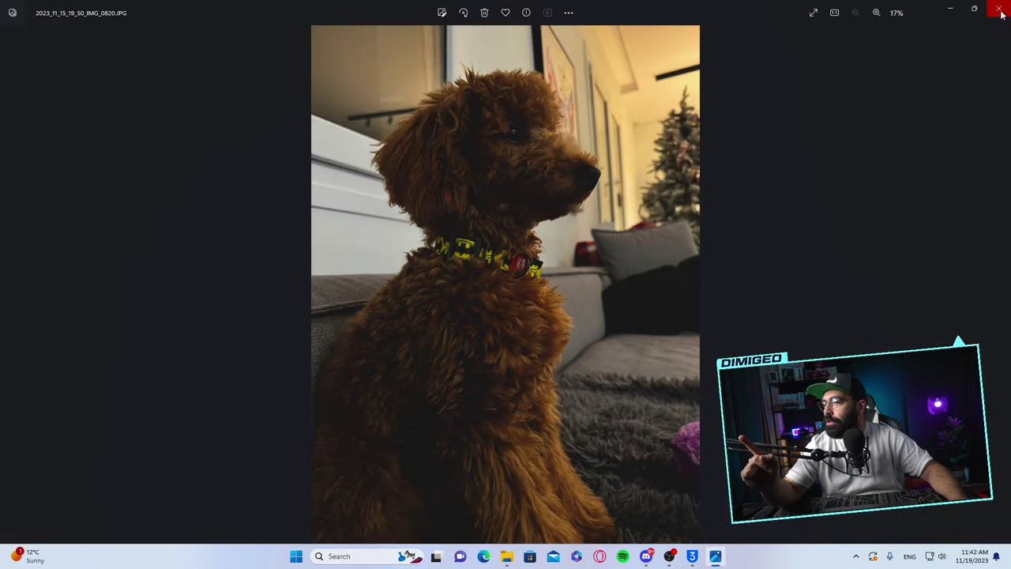
pyautogui.click(1001, 11)
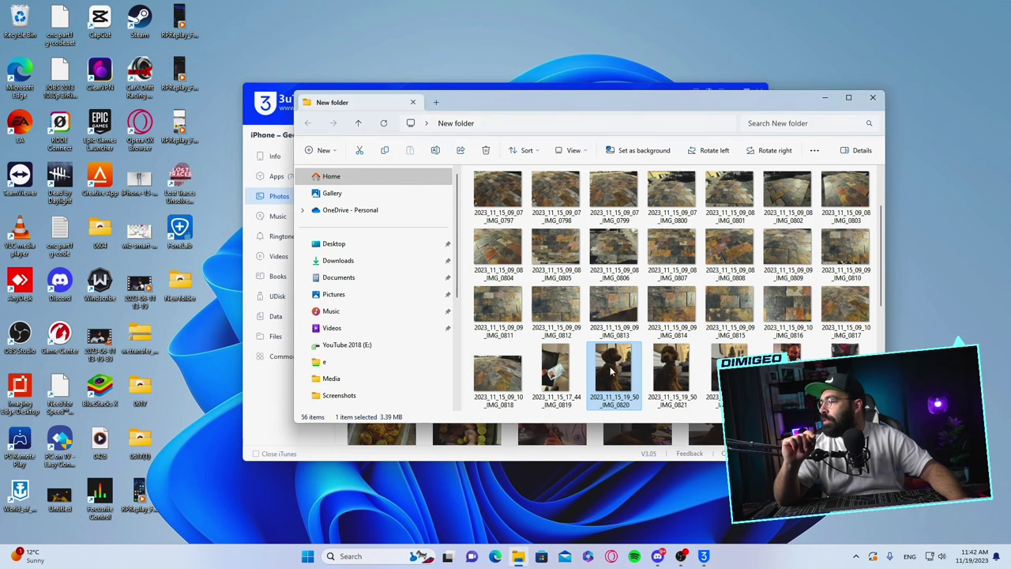
pyautogui.scroll(-5, 632, 367)
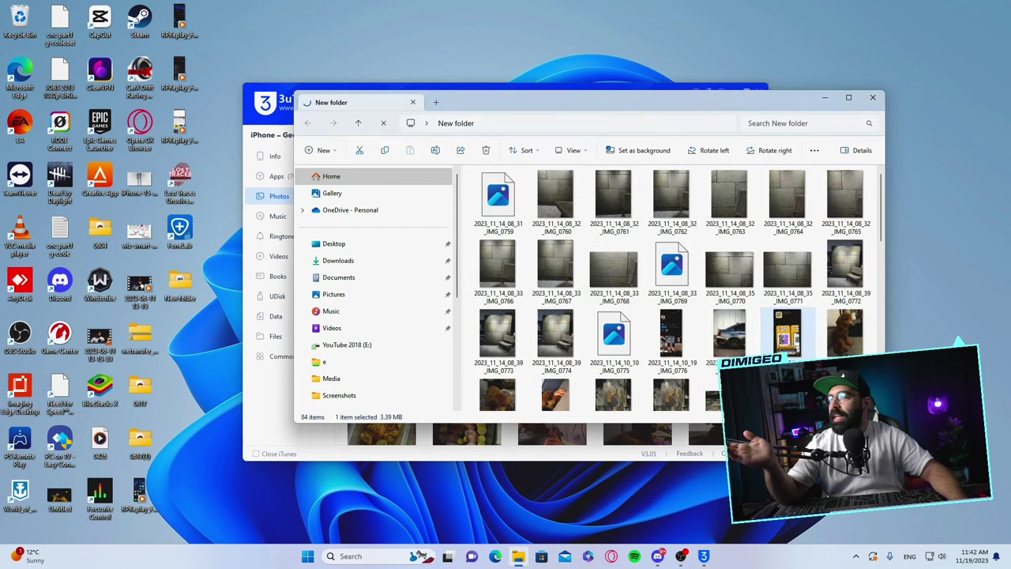
pyautogui.click(873, 99)
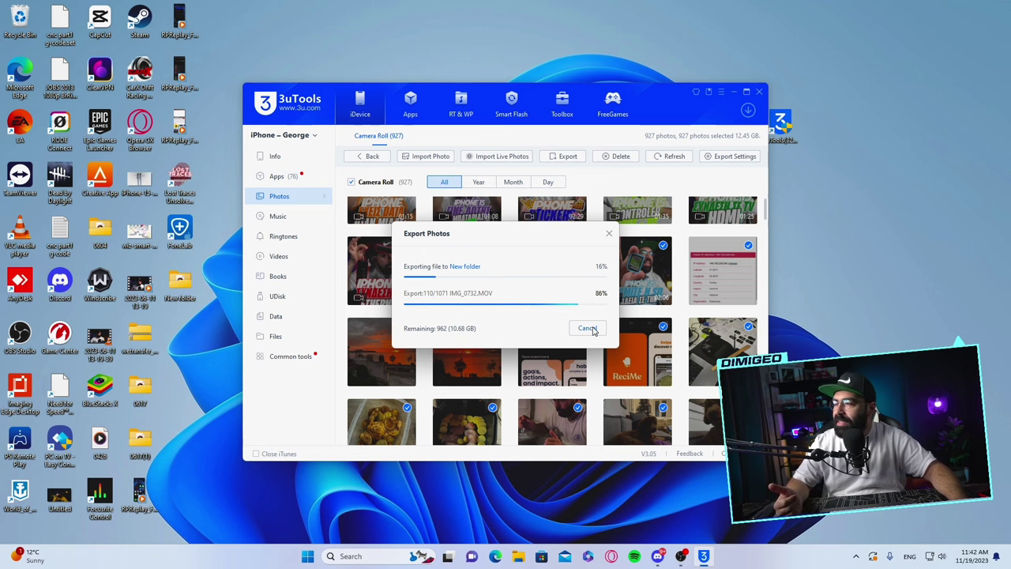
# - Cancel the running Camera Roll export and open the iPhone's Music section
pyautogui.click(588, 329)
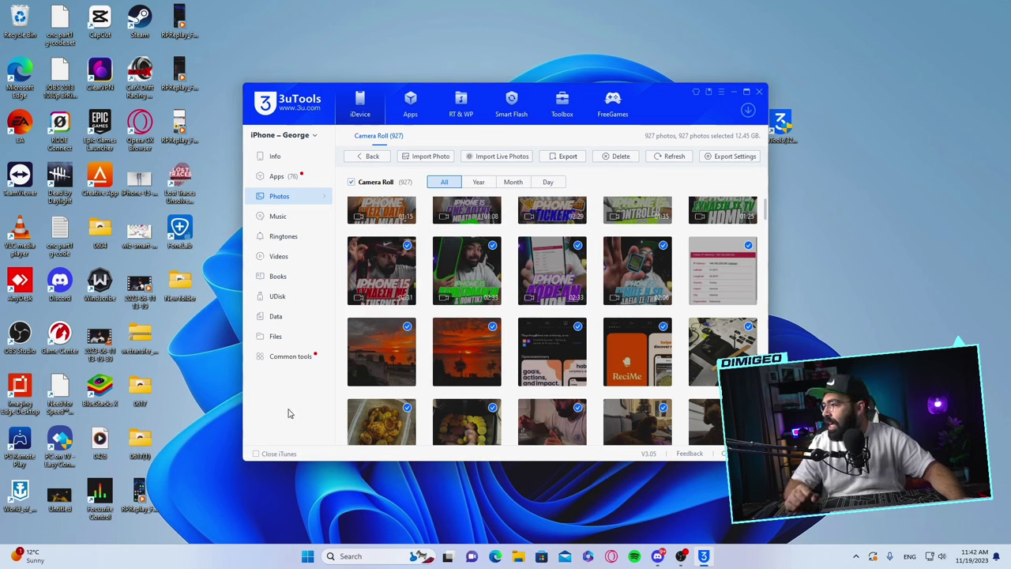
pyautogui.click(279, 218)
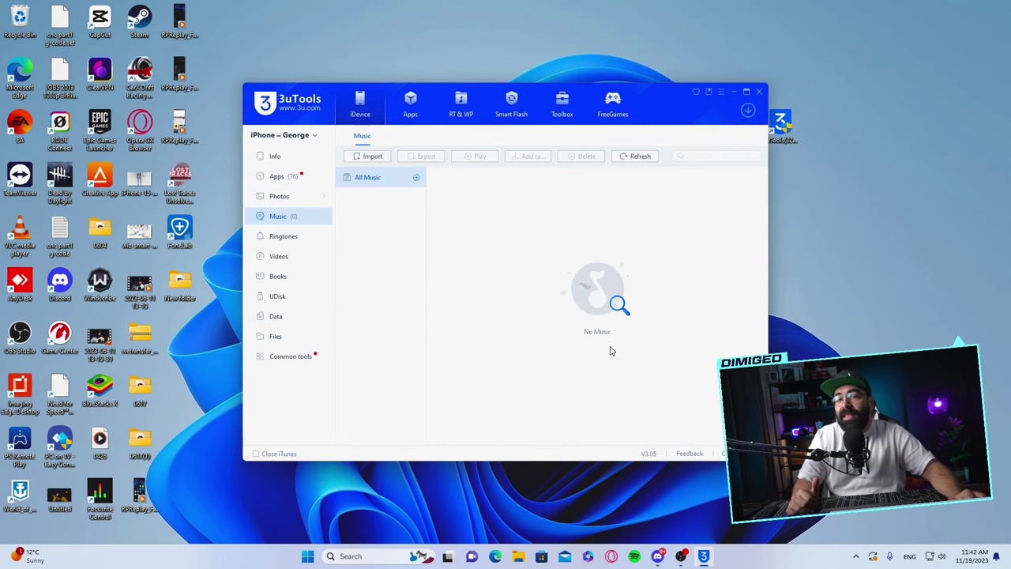
# - Import the "Chill House" MP3 file from the computer's Downloads folder into the iPhone's music, arranging both windows side by side
pyautogui.moveTo(326, 94); pyautogui.dragTo(470, 70)
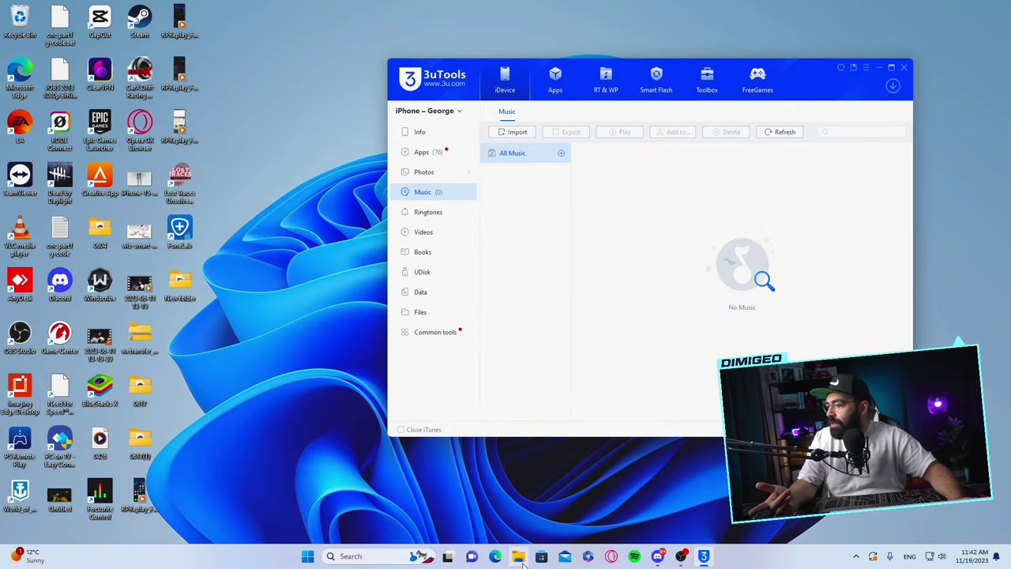
pyautogui.click(515, 556)
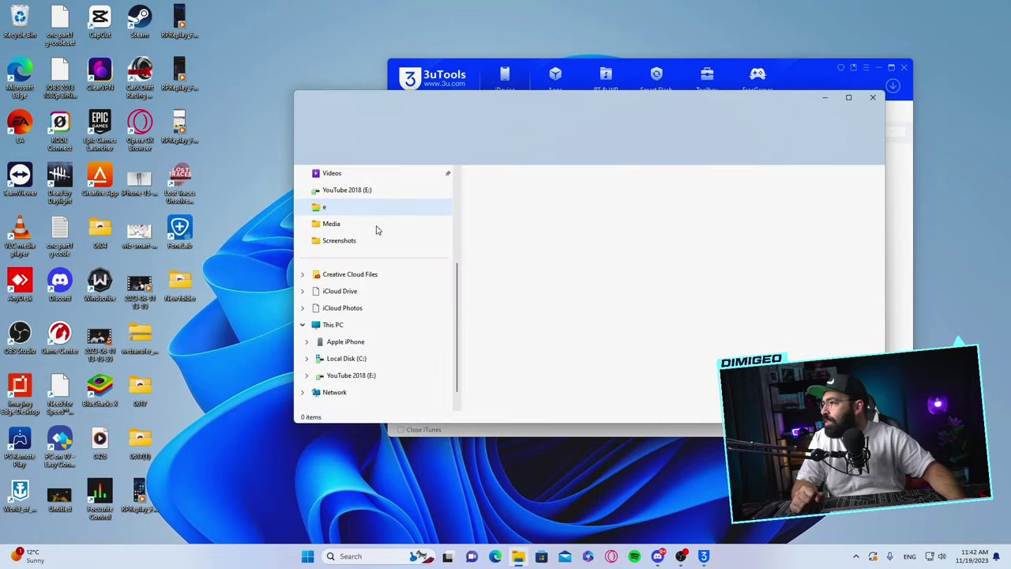
pyautogui.click(338, 260)
pyautogui.scroll(-5, 539, 331)
pyautogui.click(540, 385)
pyautogui.moveTo(644, 91); pyautogui.dragTo(295, 28)
pyautogui.moveTo(173, 321); pyautogui.dragTo(653, 319)
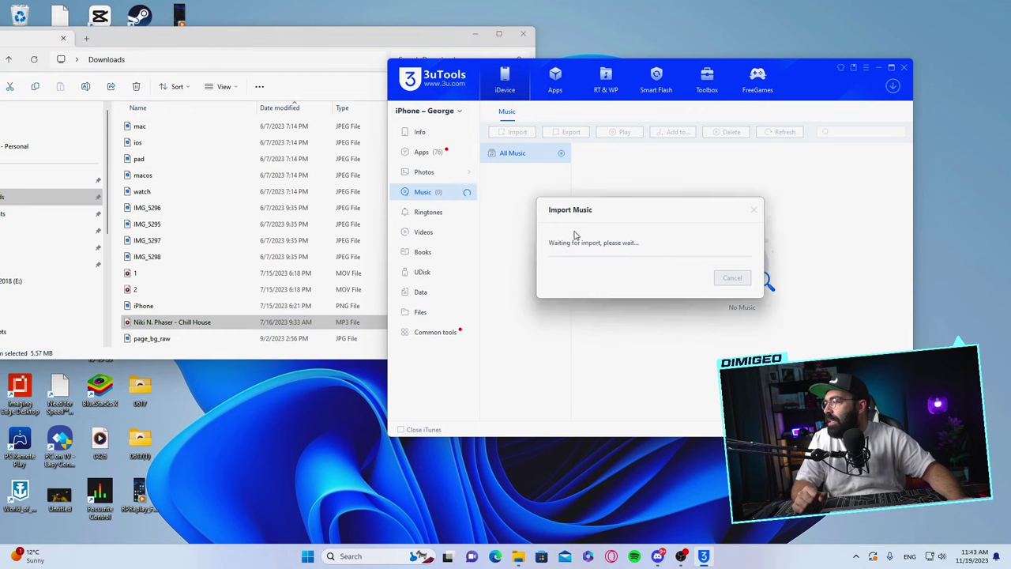